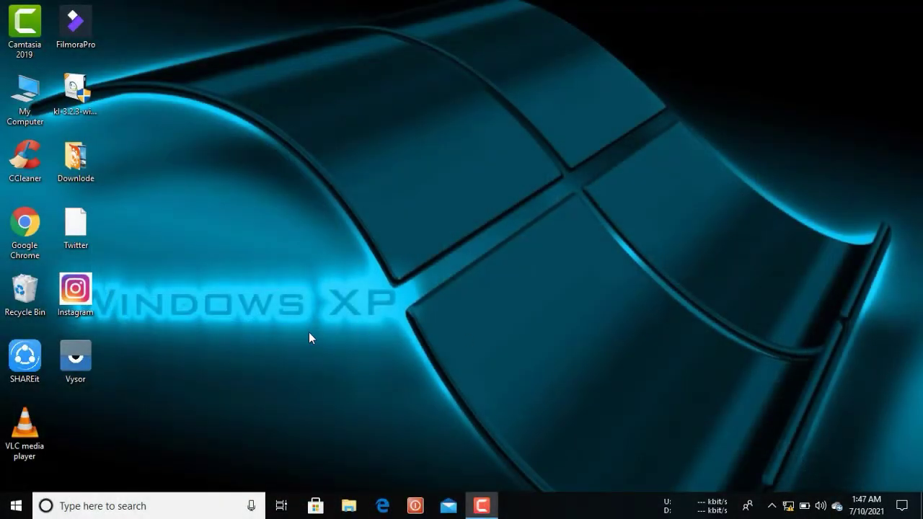
- Open the Services console by running services.msc from the Run dialog
click(97, 506)
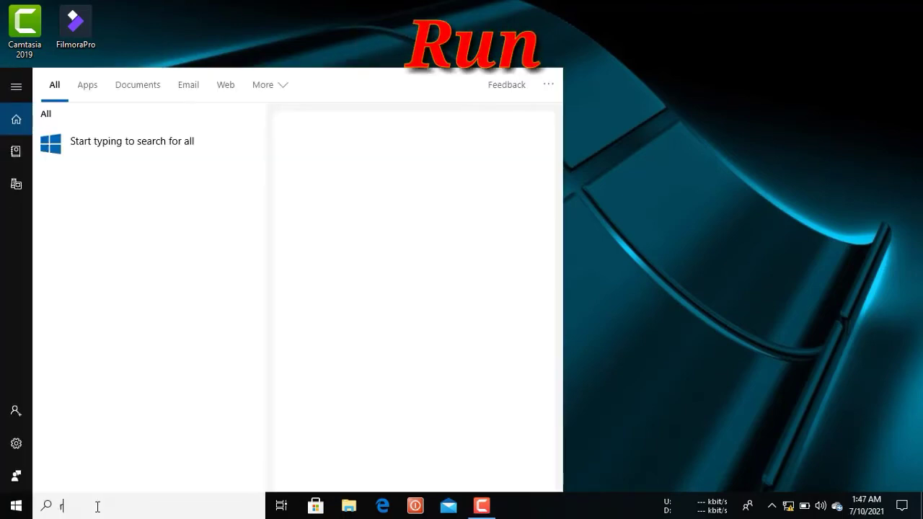
text(run)
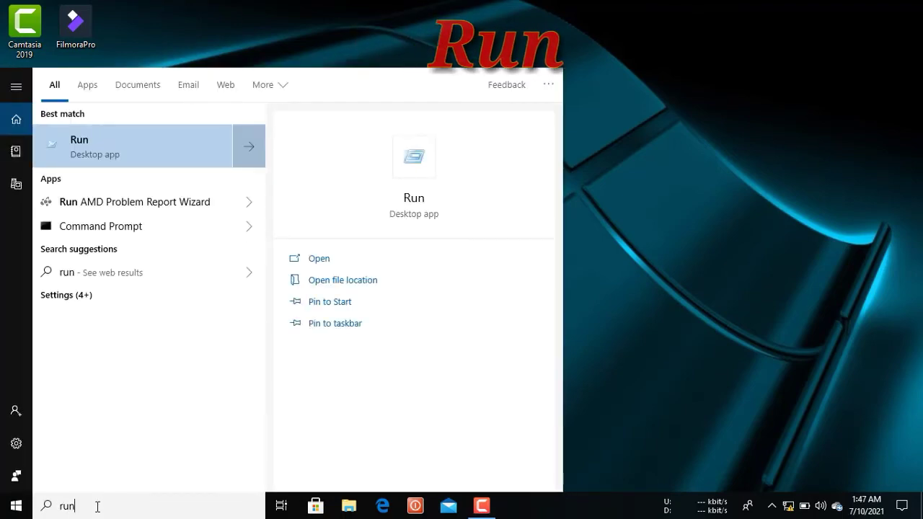
key(Return)
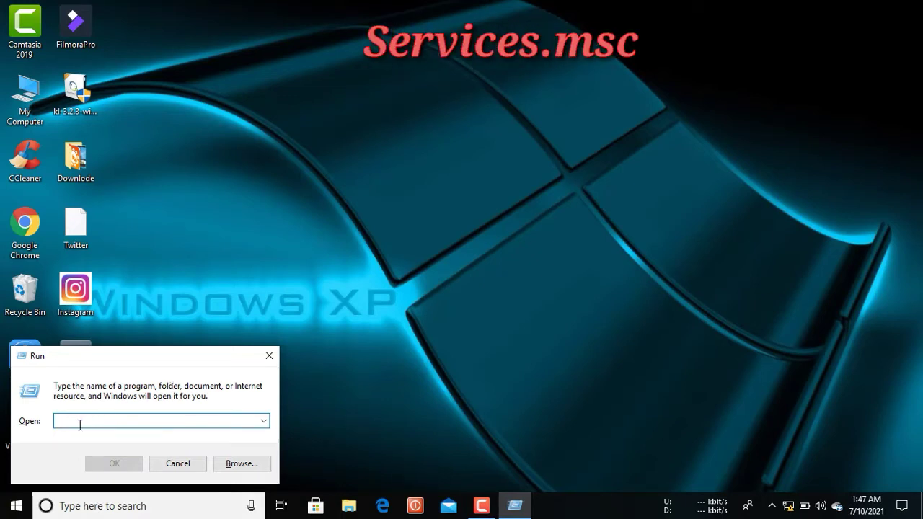
text(se)
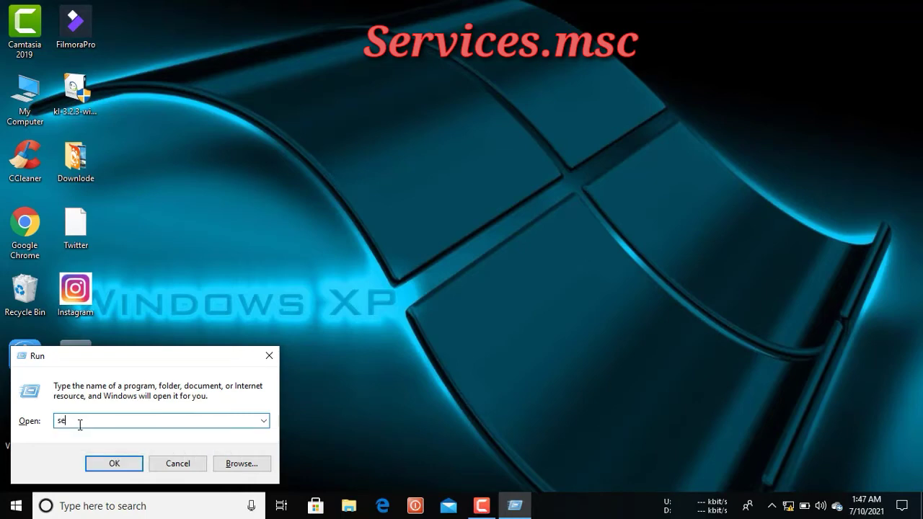
text(rvices.msc)
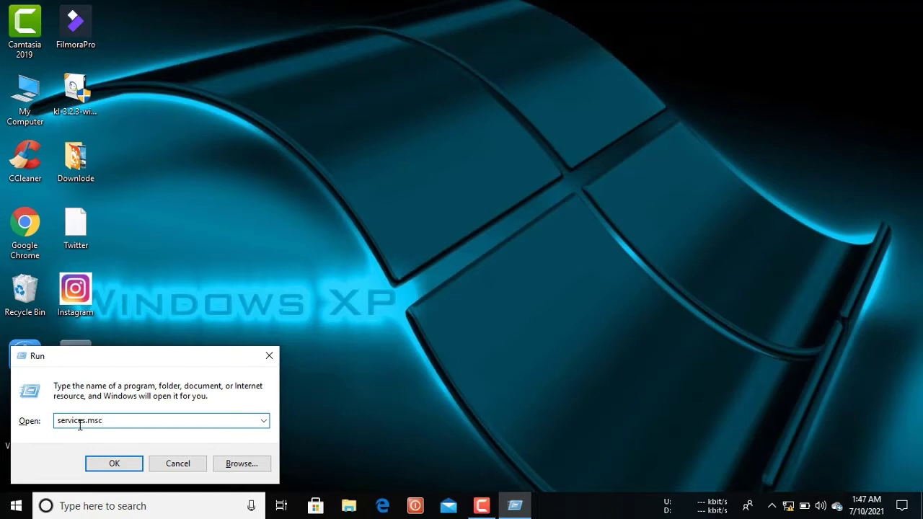
key(Return)
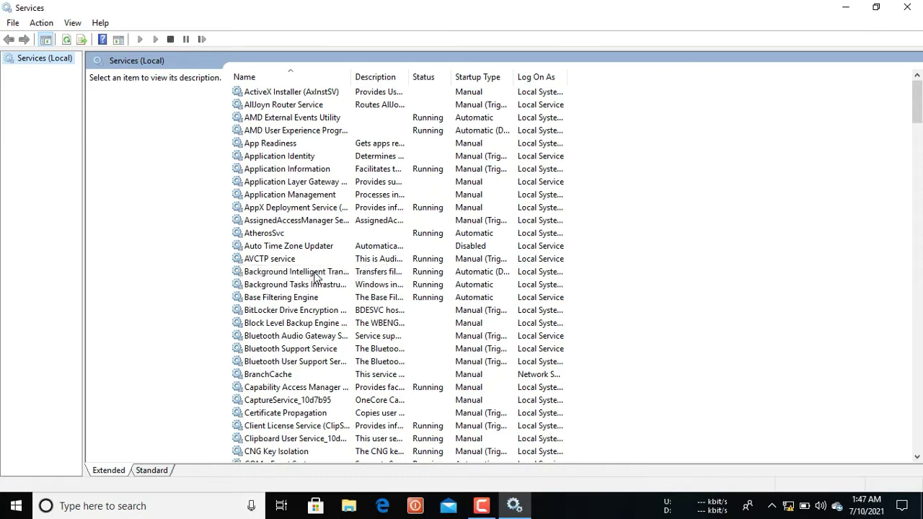
- Stop the Background Intelligent Transfer Service and set its startup type to Disabled
double_click(320, 274)
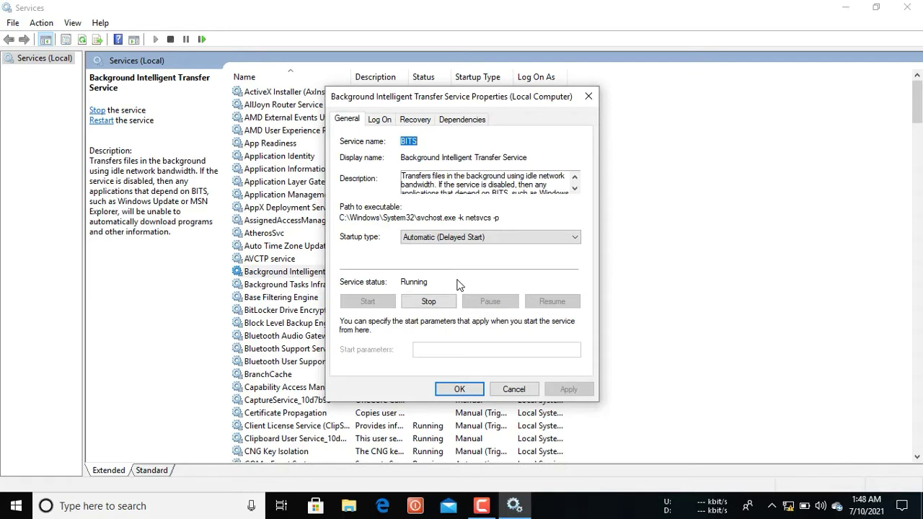
click(430, 302)
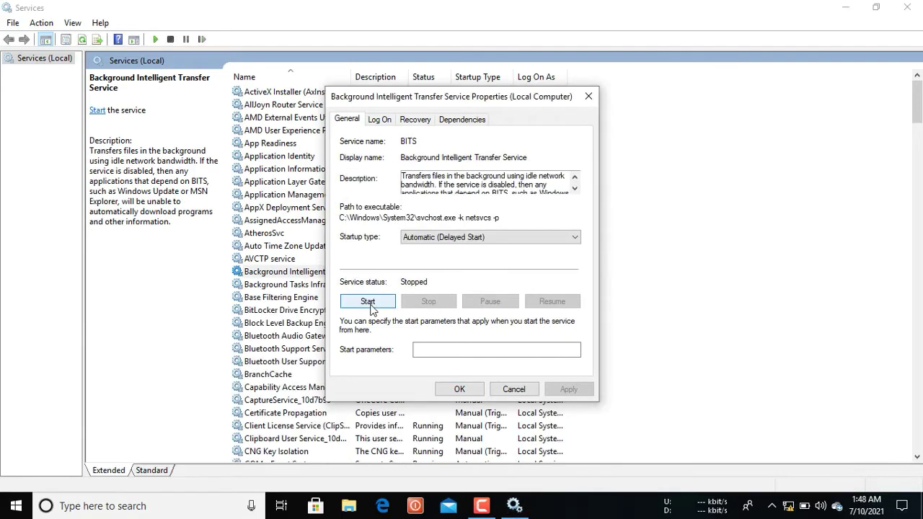
click(527, 238)
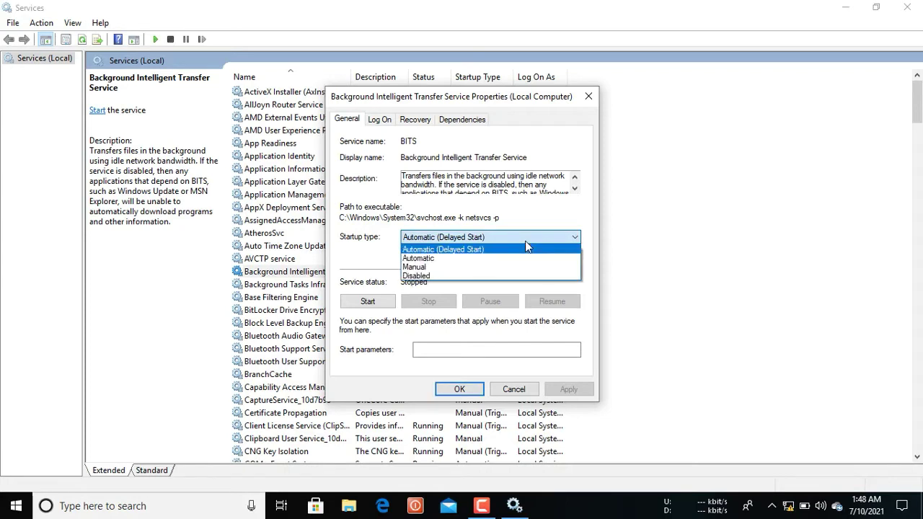
click(486, 275)
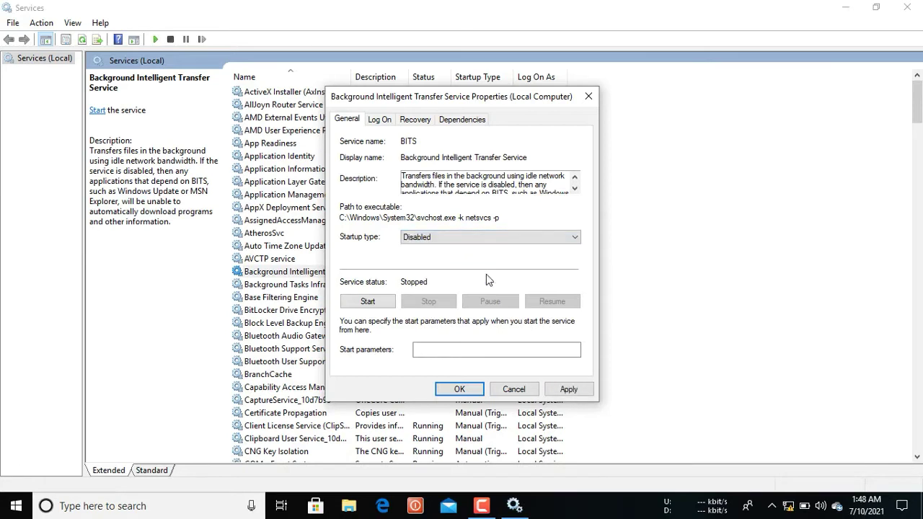
click(569, 389)
click(467, 390)
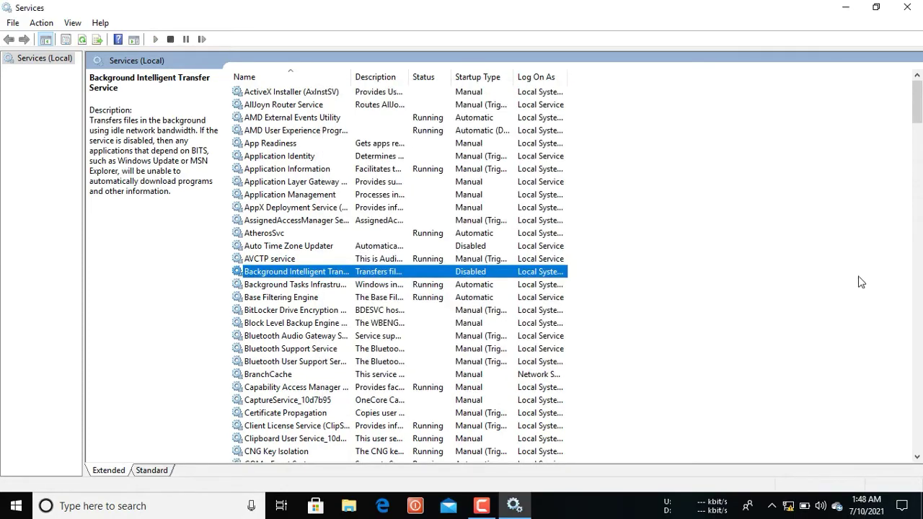
- Stop the Windows Update service and set its startup type to Disabled
drag(918, 199, 919, 425)
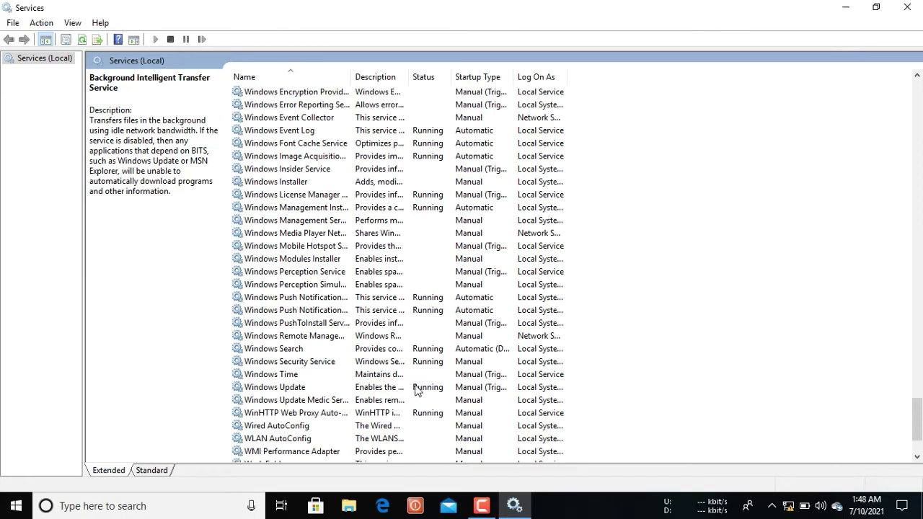
double_click(383, 386)
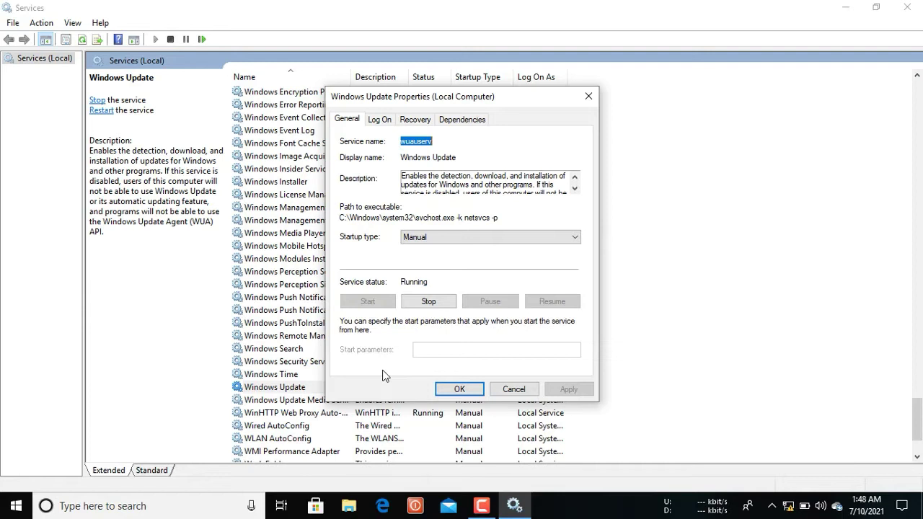
click(416, 302)
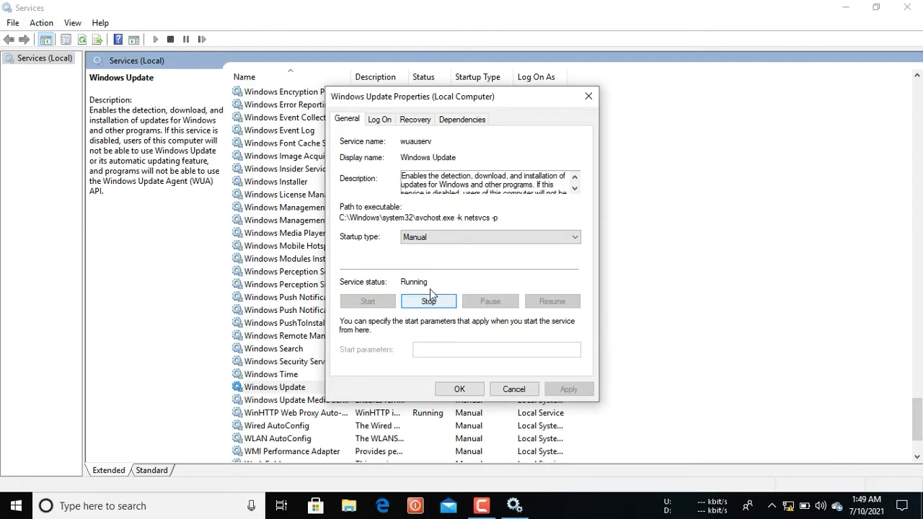
click(429, 302)
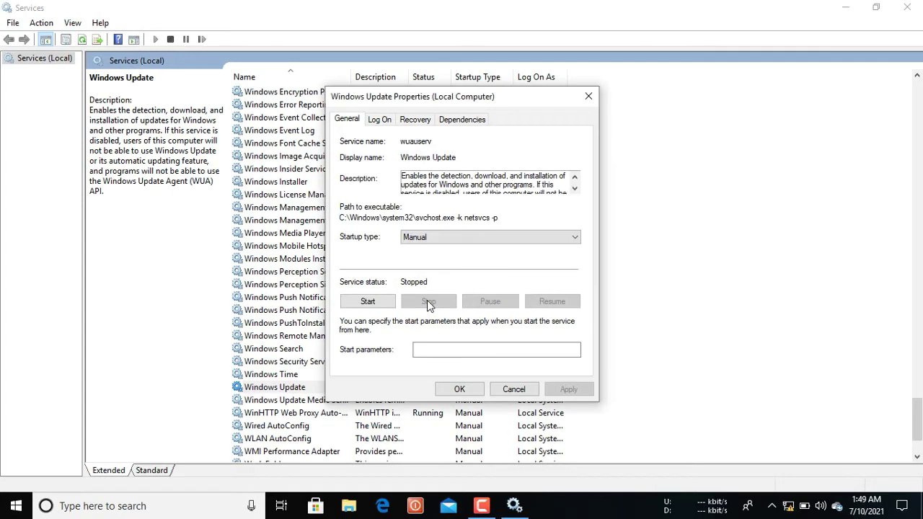
click(503, 238)
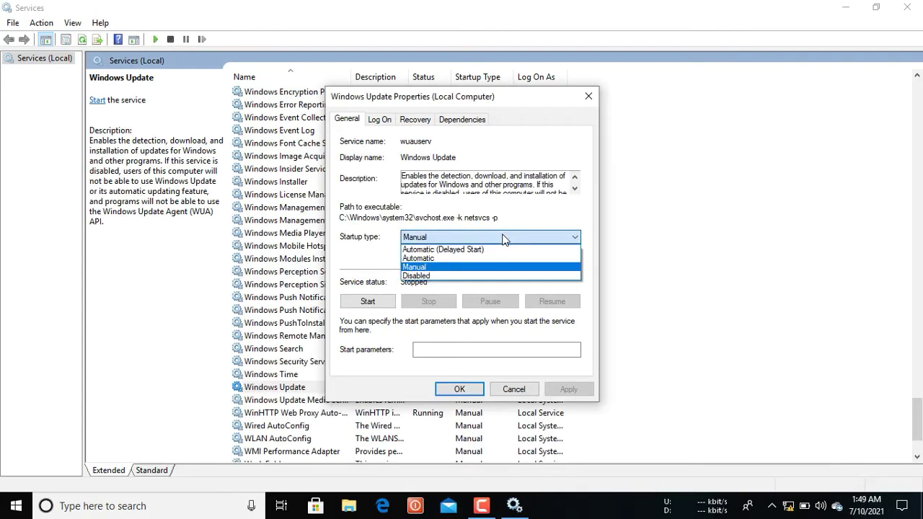
click(455, 277)
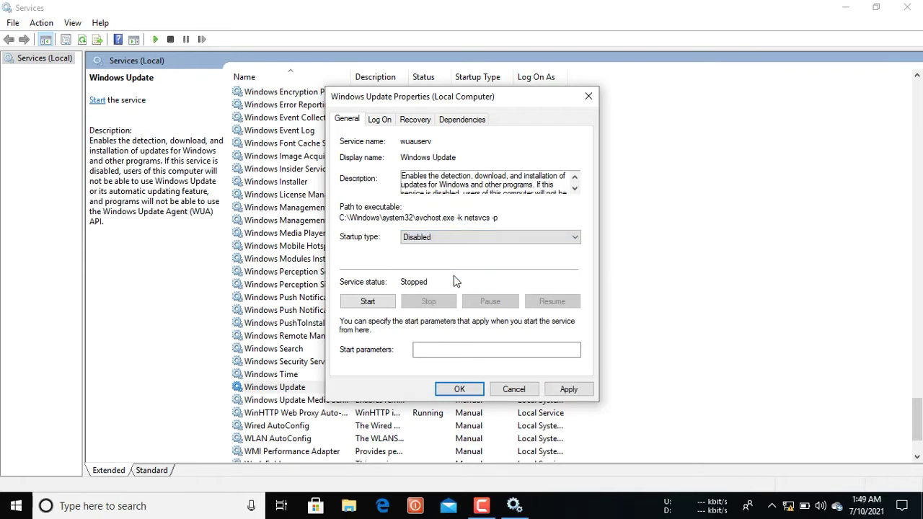
click(569, 390)
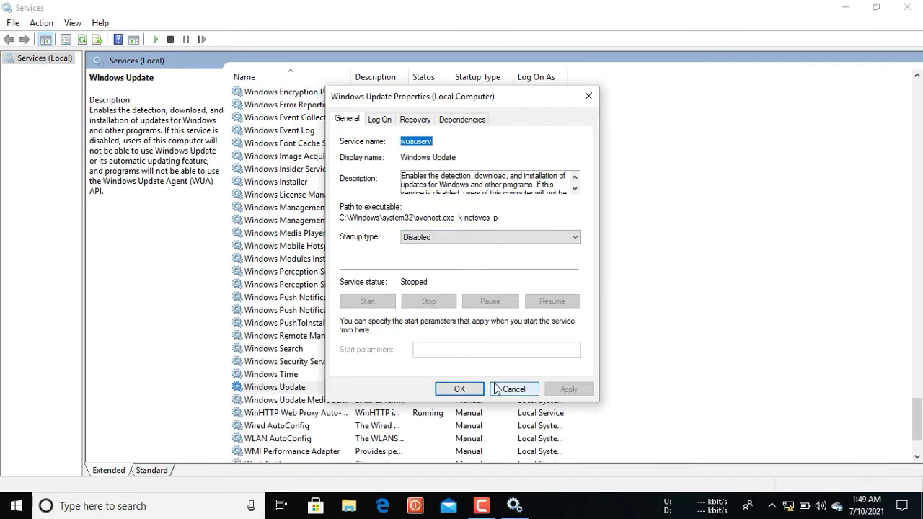
click(469, 389)
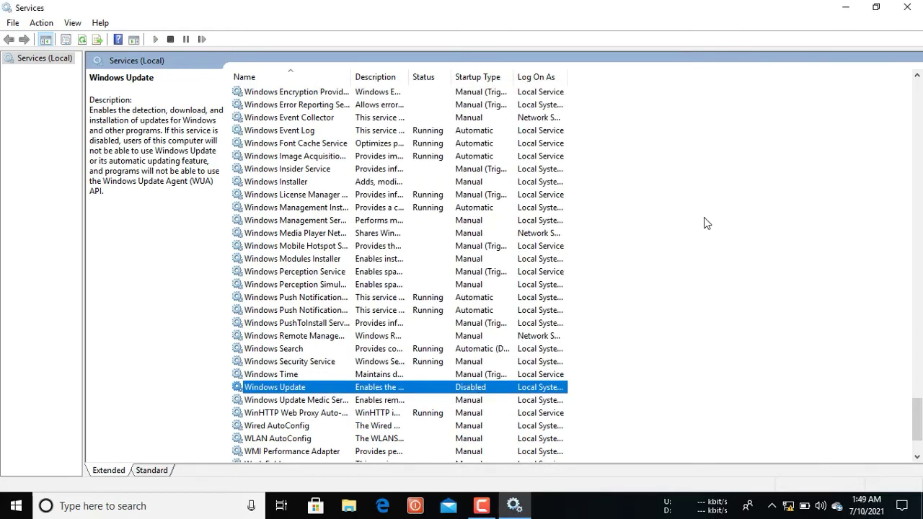
- Close the Services console and refresh the desktop
click(907, 7)
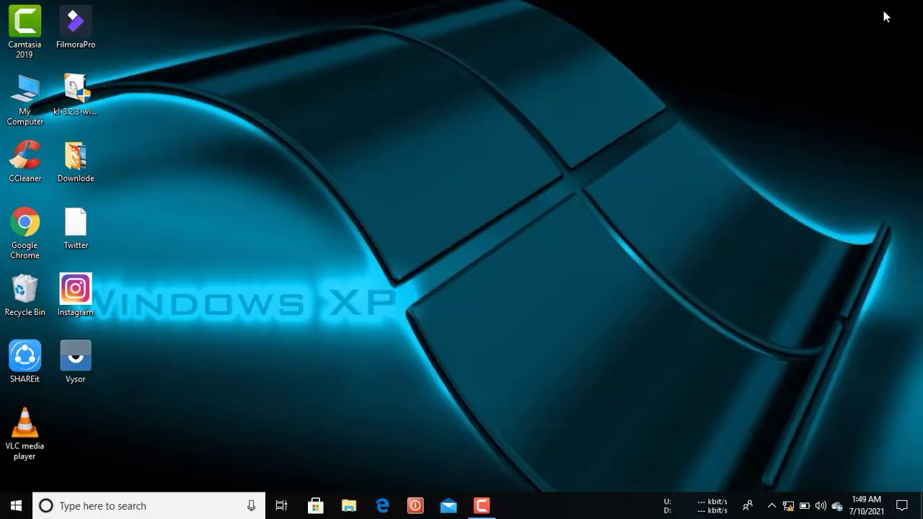
right_click(408, 143)
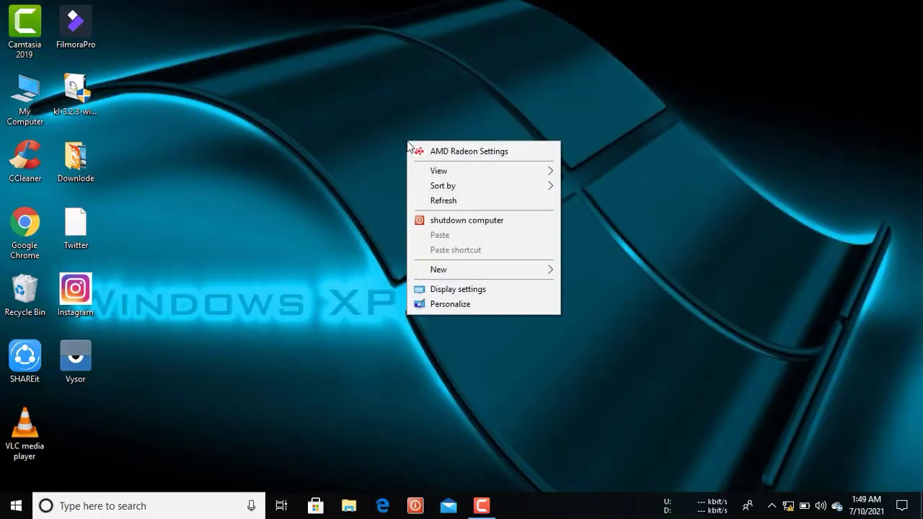
click(427, 200)
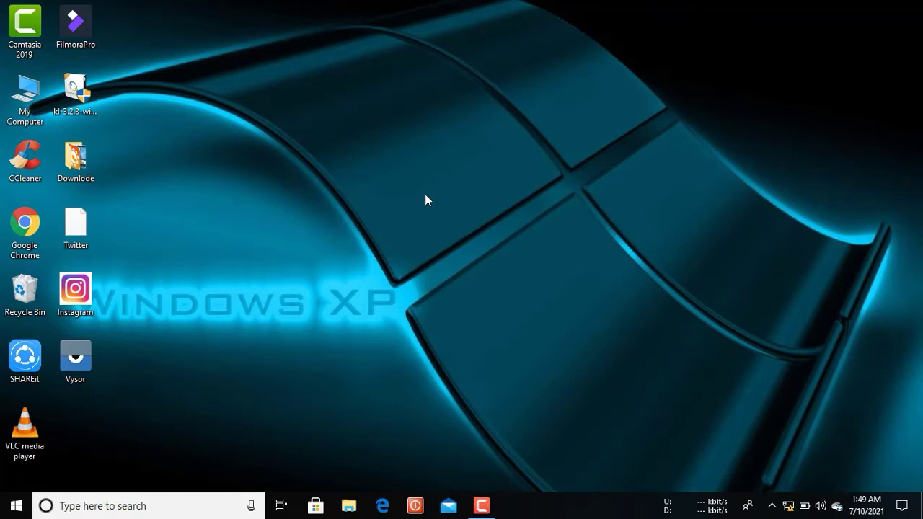
- Search Windows for "task", open Task Manager and maximize its window
click(163, 505)
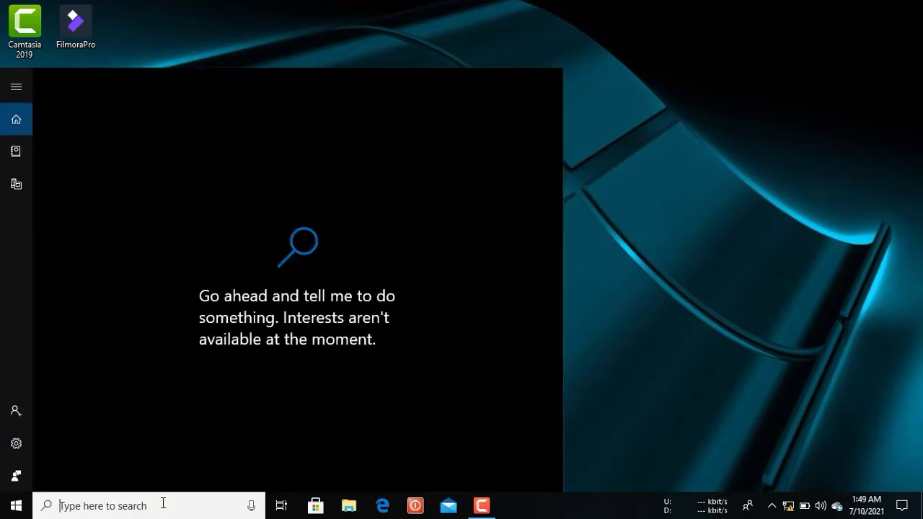
text(tas)
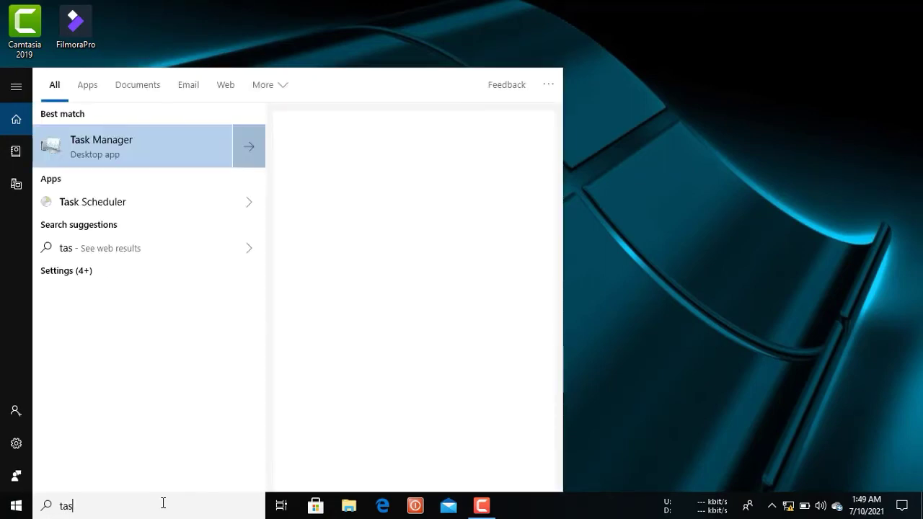
text(k)
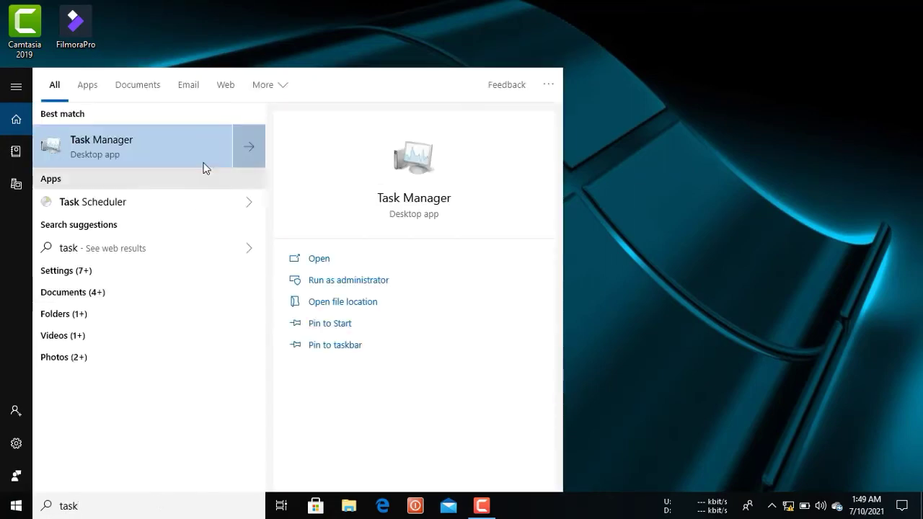
click(195, 150)
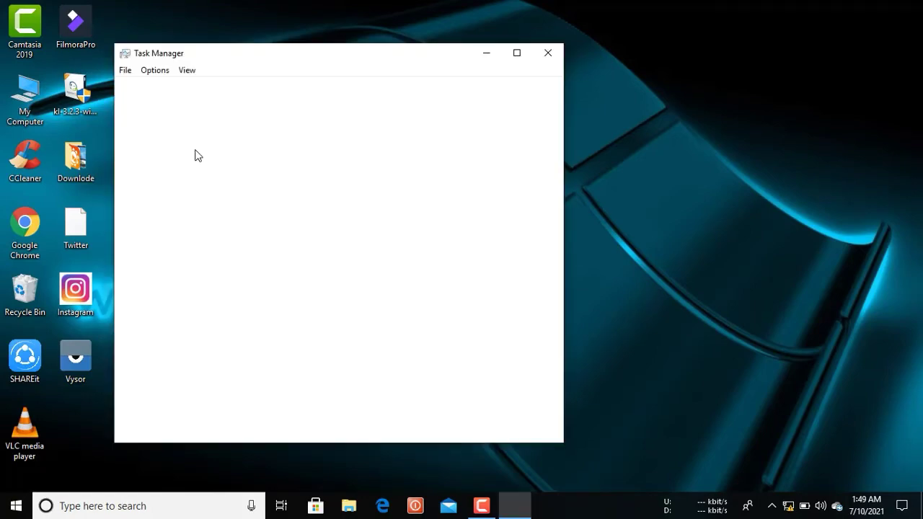
click(517, 54)
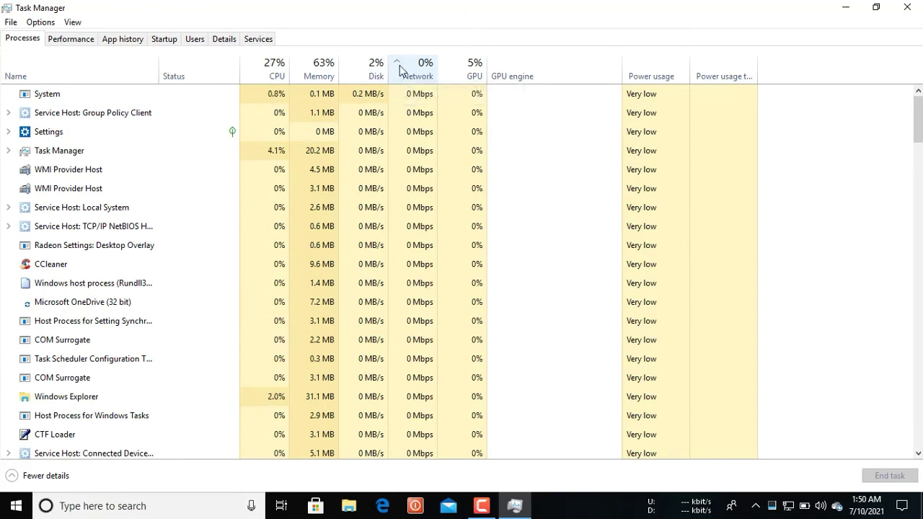
- Sort the running processes by network usage in descending order and end the SkypeApp task
click(397, 67)
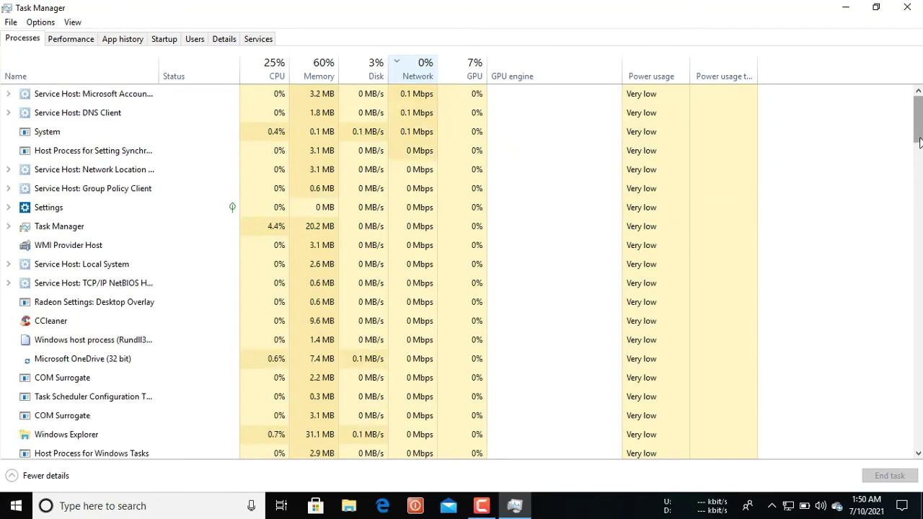
drag(920, 145, 920, 299)
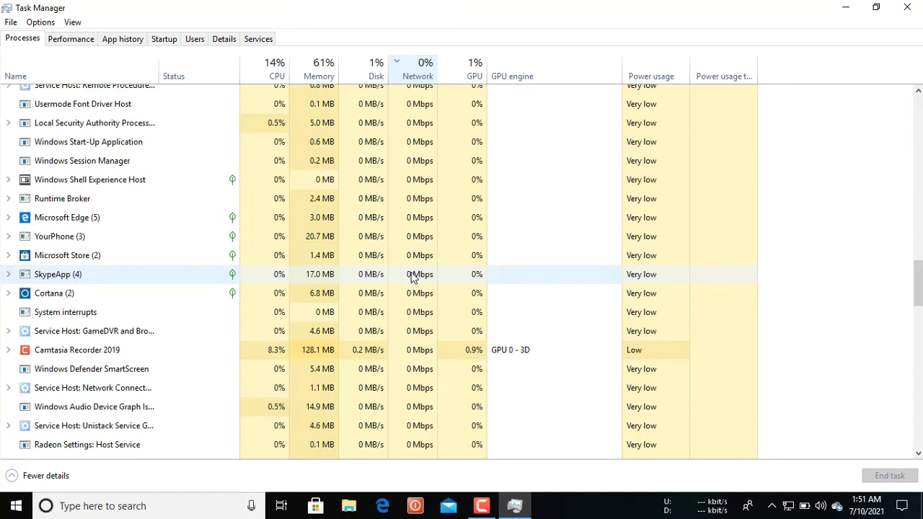
right_click(413, 278)
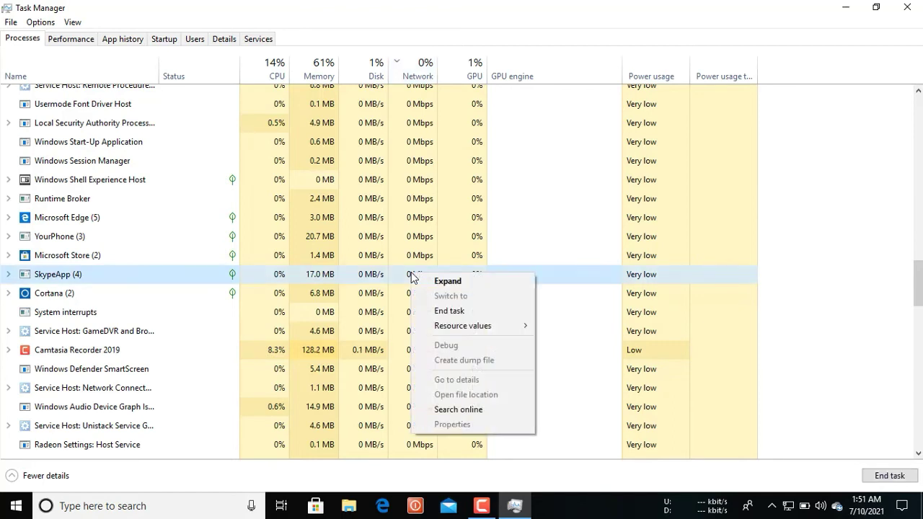
click(440, 313)
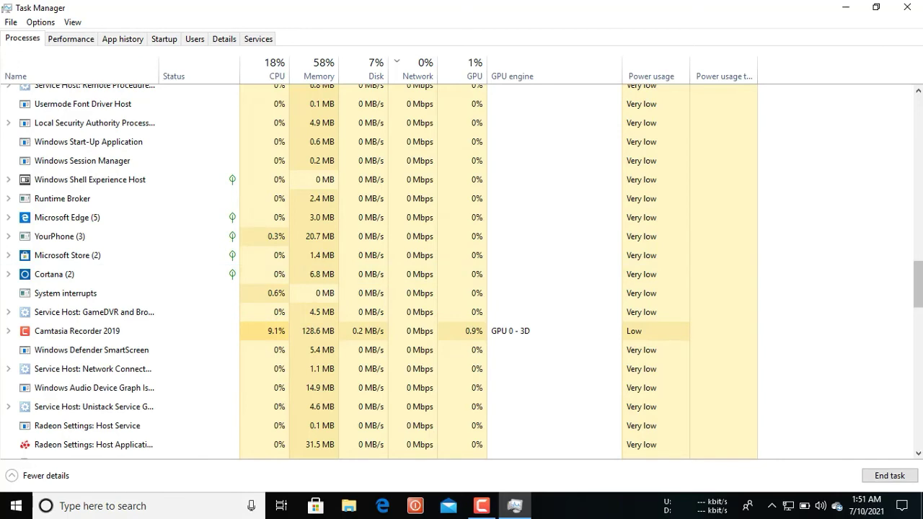
- Disable the K7InetChk and Update entries among the startup programs
drag(918, 285, 917, 121)
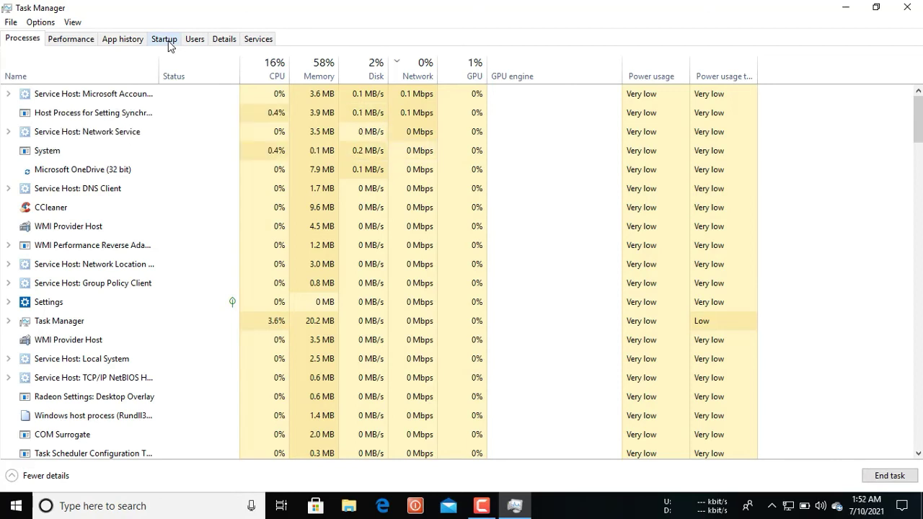
click(170, 45)
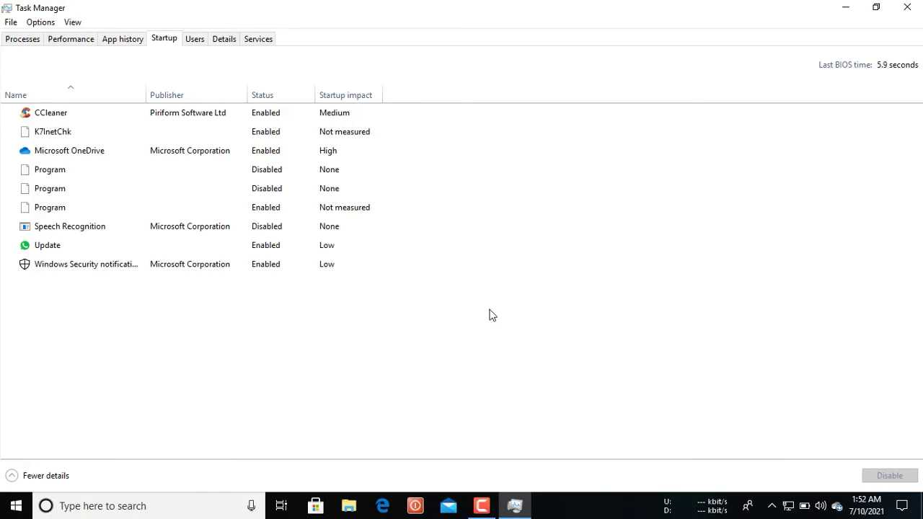
right_click(264, 138)
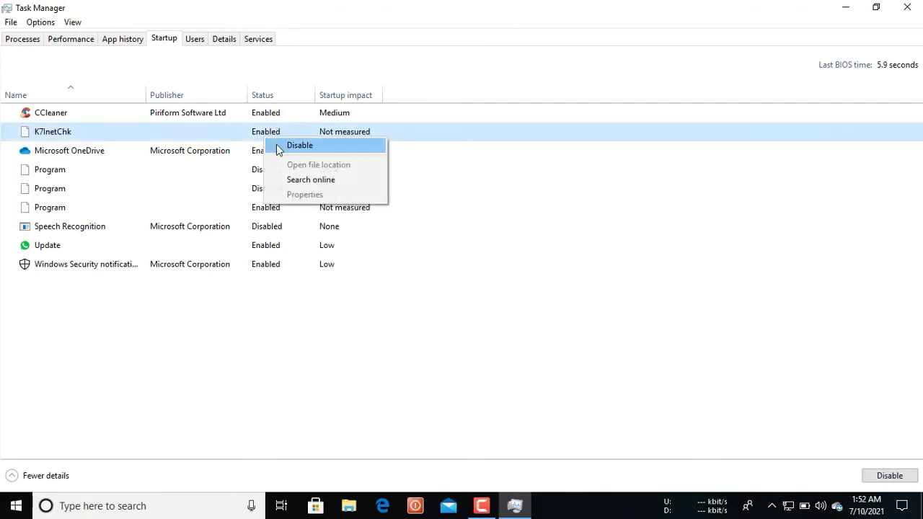
click(280, 146)
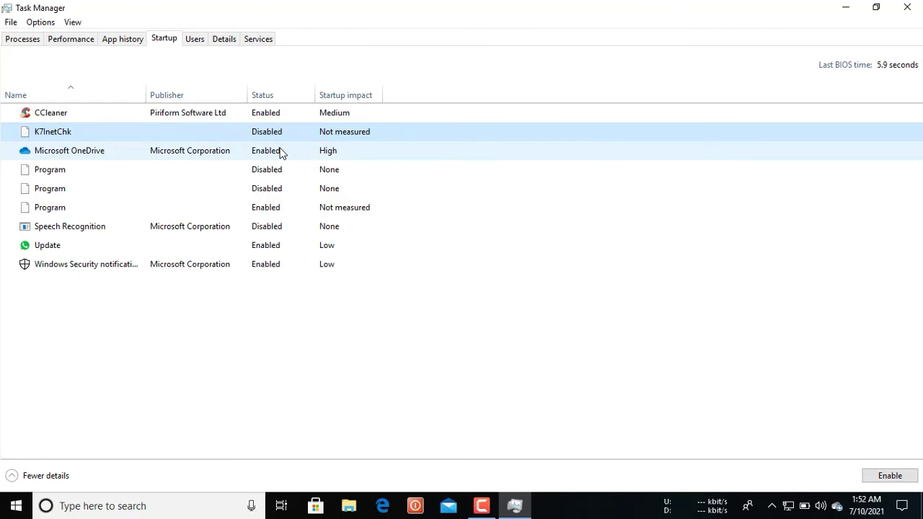
right_click(267, 251)
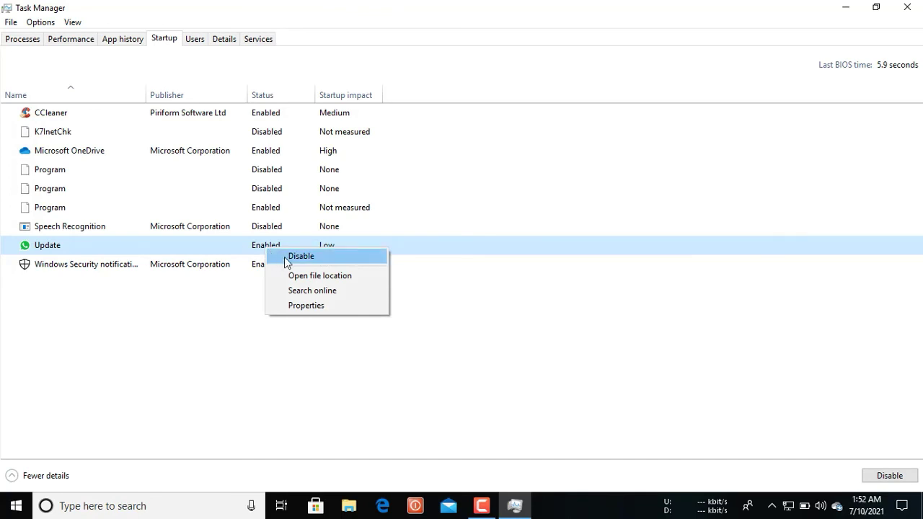
click(284, 257)
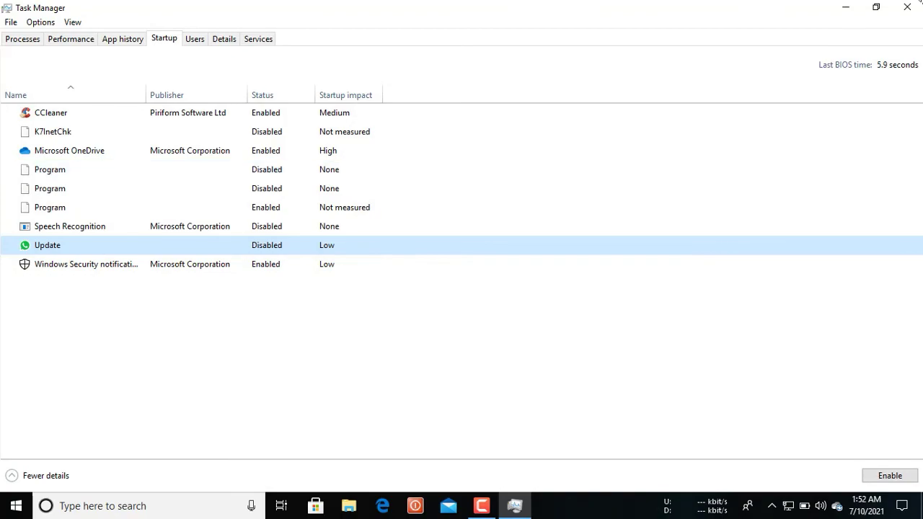
- Close Task Manager and refresh the desktop
click(910, 7)
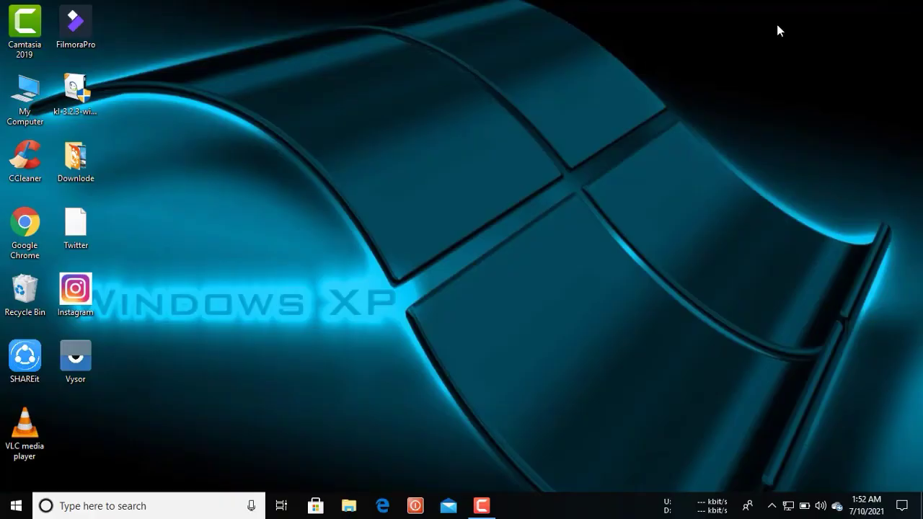
right_click(542, 116)
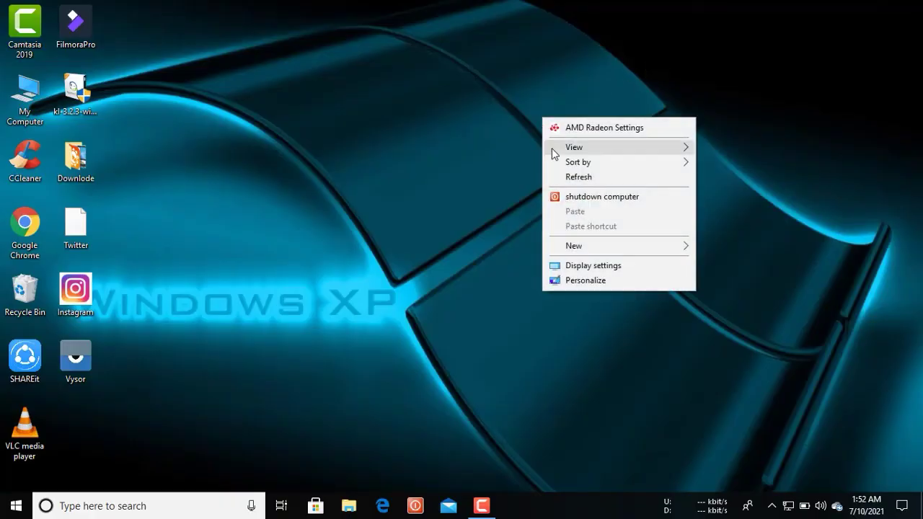
click(557, 176)
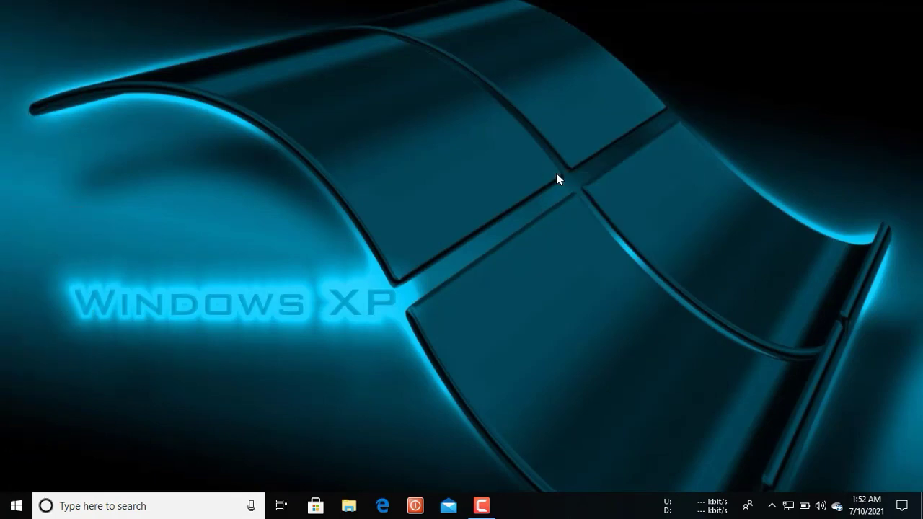